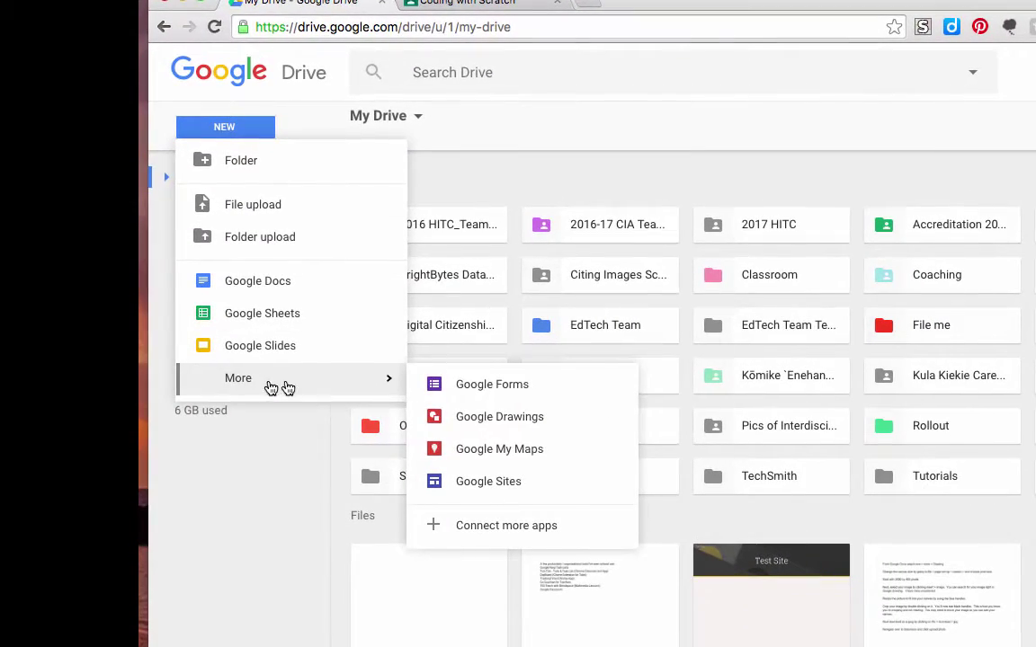
Create a new blank Google Drawings file, 'Untitled drawing', from Google Drive's New menu
{"action": "left_click", "coordinate": [450, 423]}
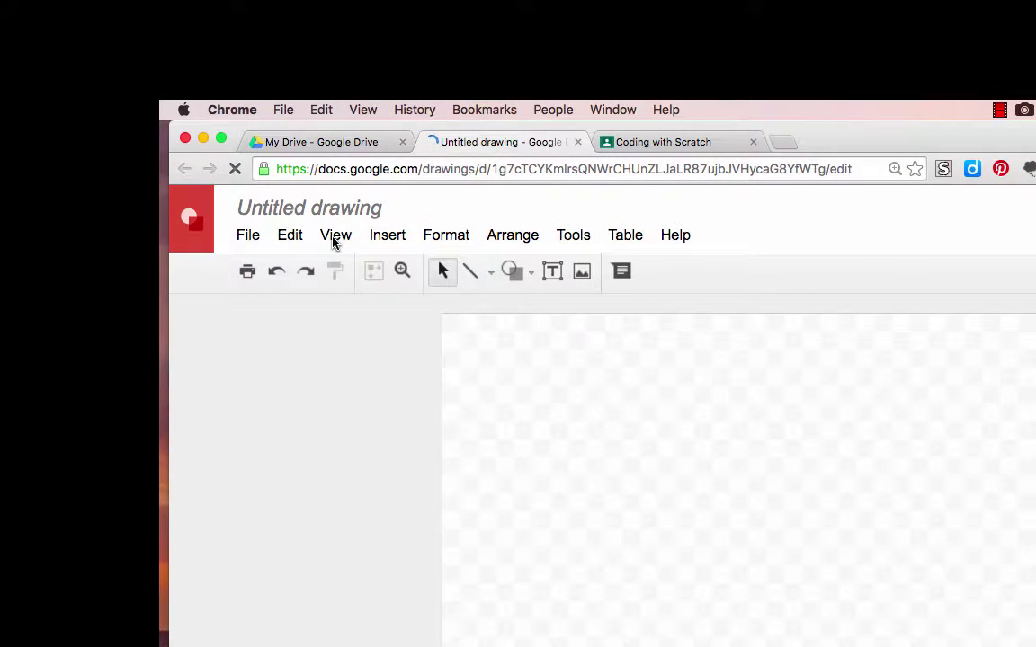
Zoom out and switch the page setup to a Custom size measured in pixels
{"action": "left_click", "coordinate": [334, 238]}
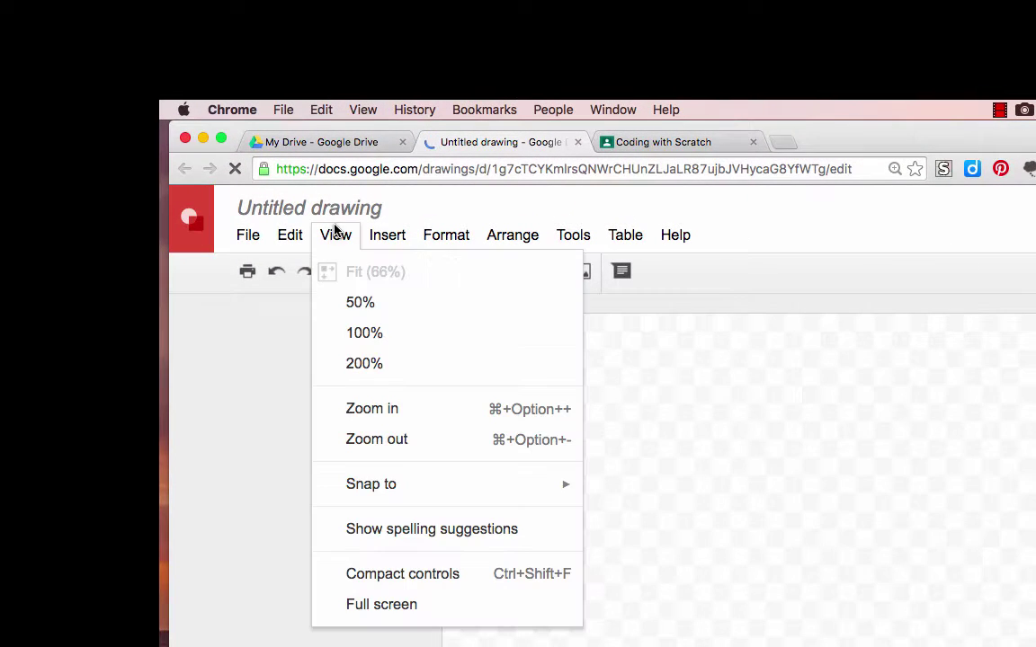
{"action": "left_click", "coordinate": [368, 444]}
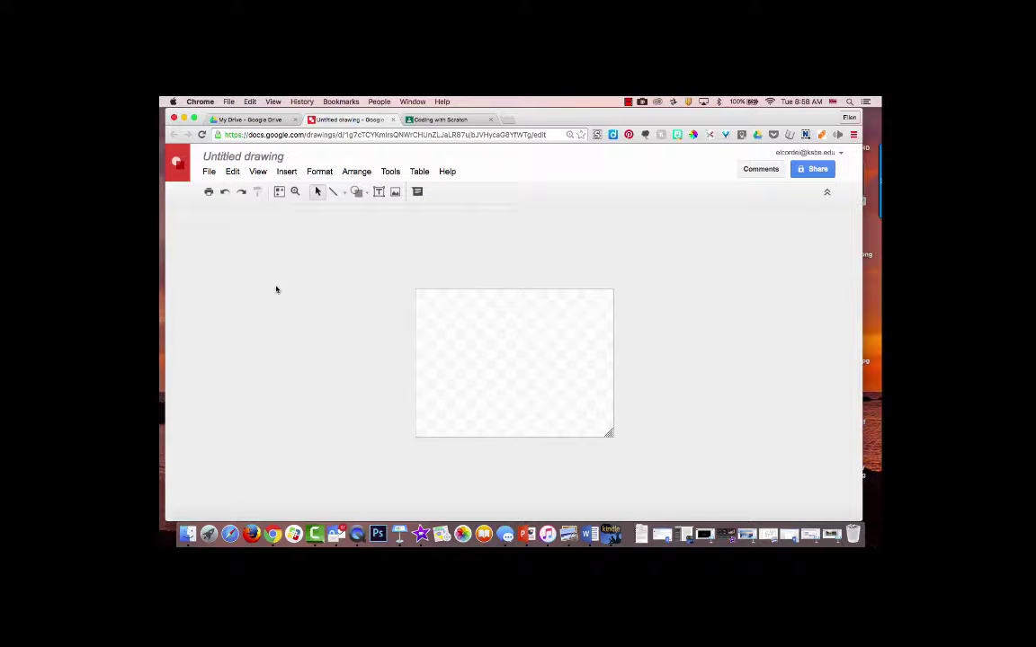
{"action": "left_click", "coordinate": [208, 173]}
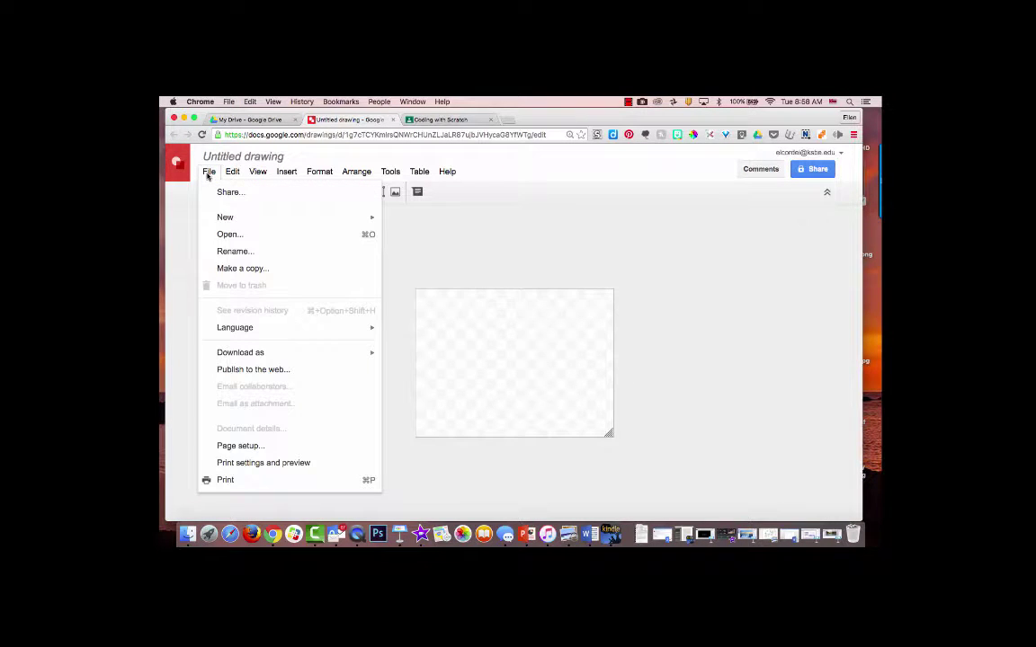
{"action": "left_click", "coordinate": [239, 446]}
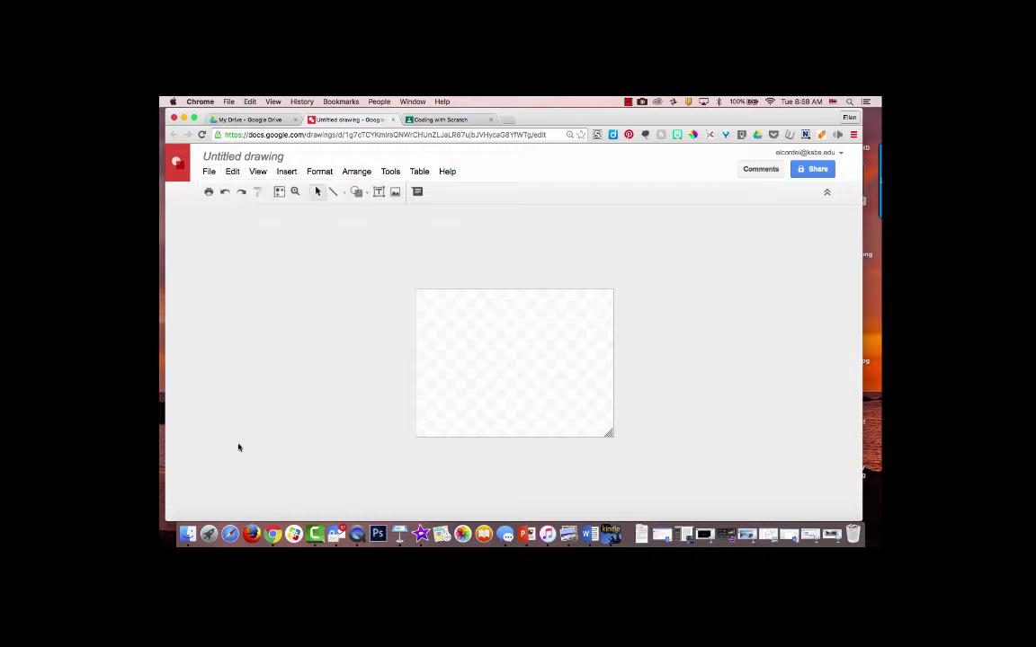
{"action": "left_click", "coordinate": [506, 333]}
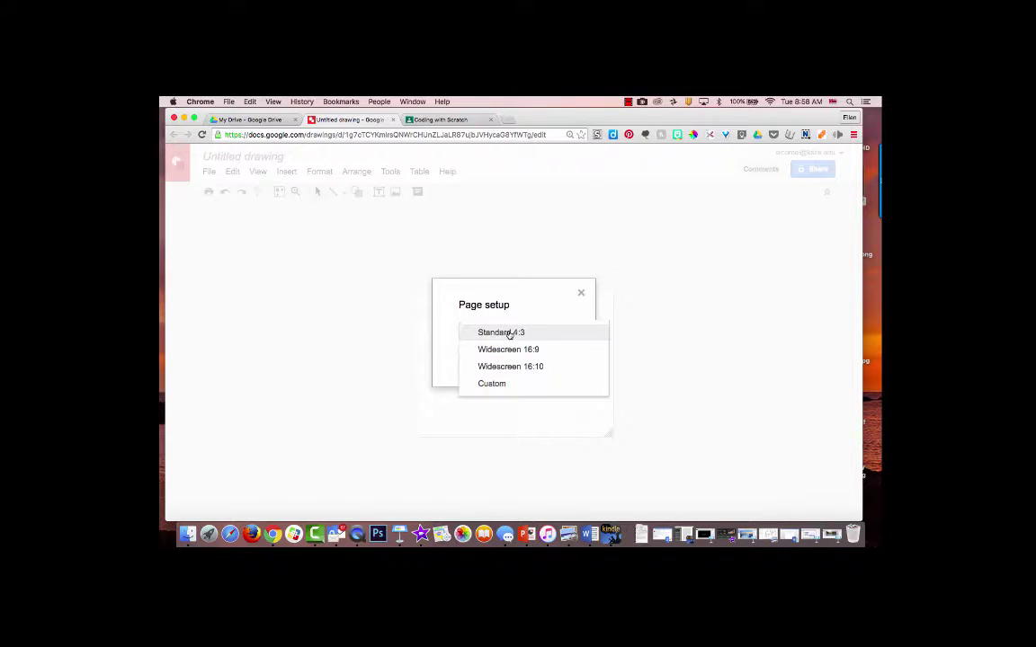
{"action": "left_click", "coordinate": [504, 384]}
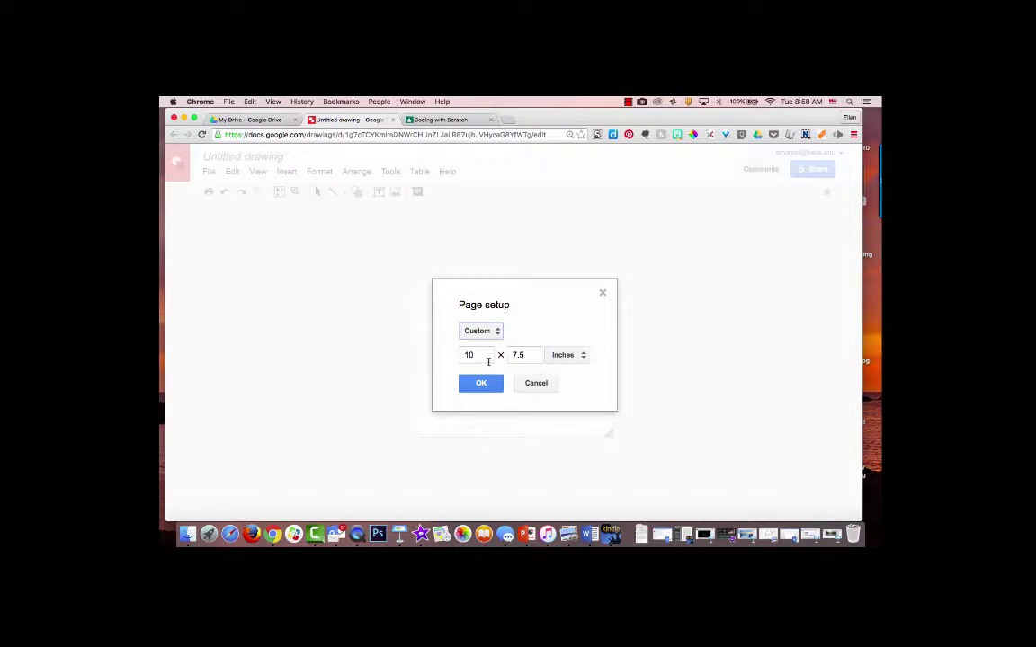
{"action": "left_click", "coordinate": [568, 355]}
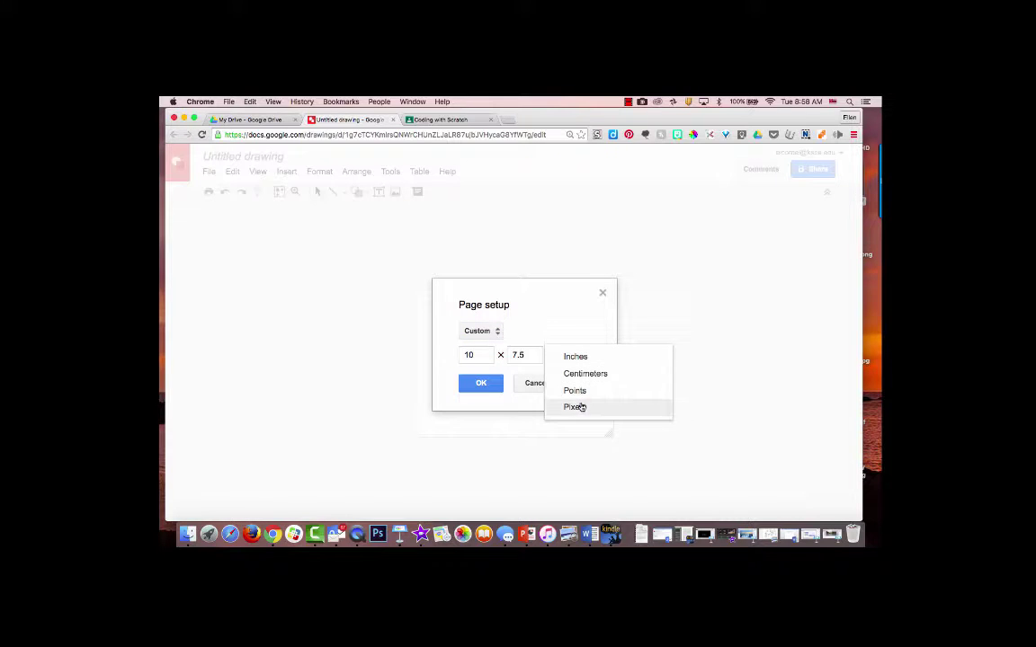
{"action": "left_click", "coordinate": [580, 407]}
Set the page width to 2000 and height to 400 pixels and apply it
{"action": "double_click", "coordinate": [479, 355]}
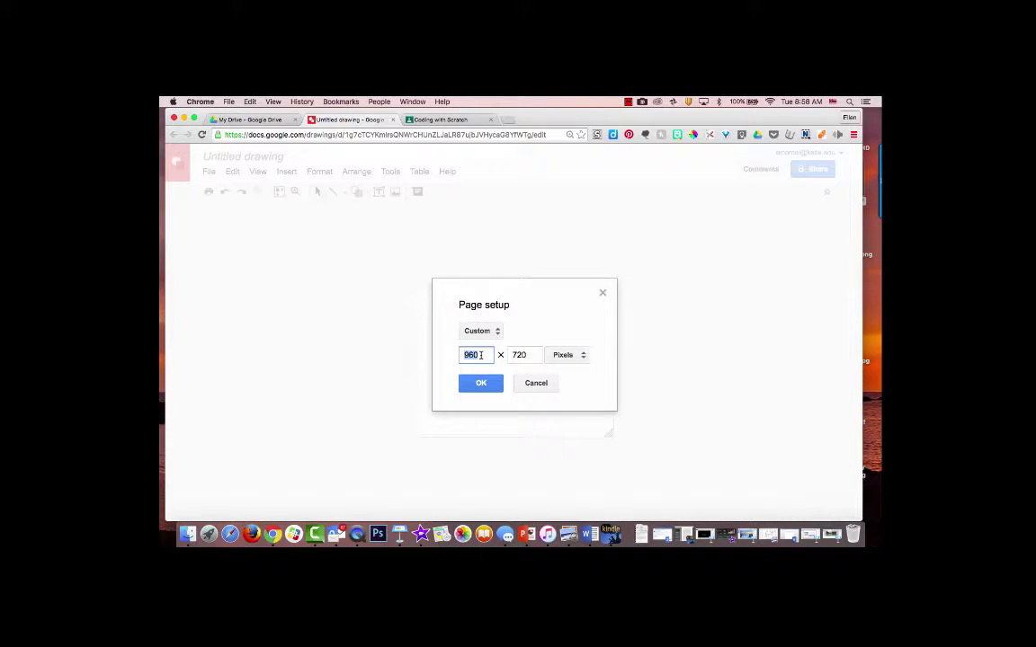
{"action": "type", "text": "2000"}
{"action": "double_click", "coordinate": [525, 355]}
{"action": "type", "text": "400"}
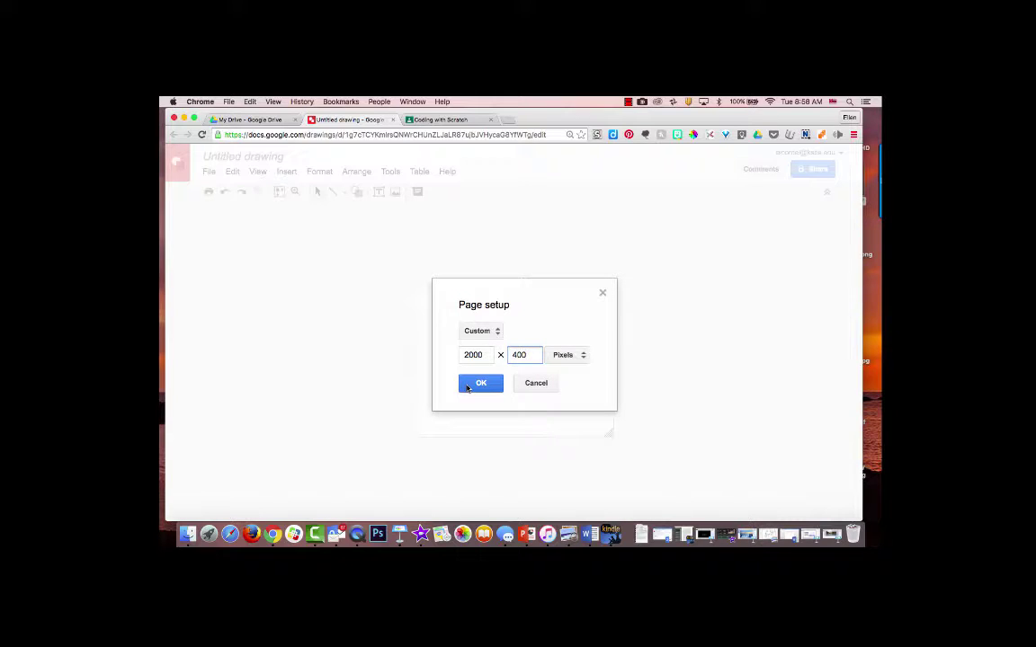
{"action": "left_click", "coordinate": [468, 387]}
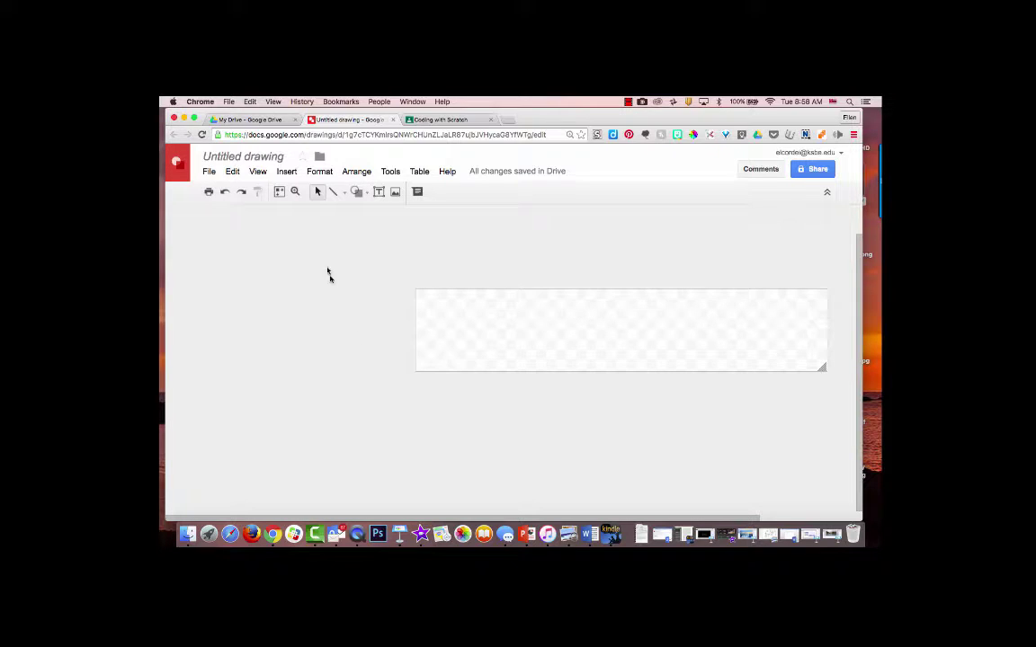
Insert a 'sunset' image search result showing clouds over water onto the page
{"action": "left_click", "coordinate": [285, 171]}
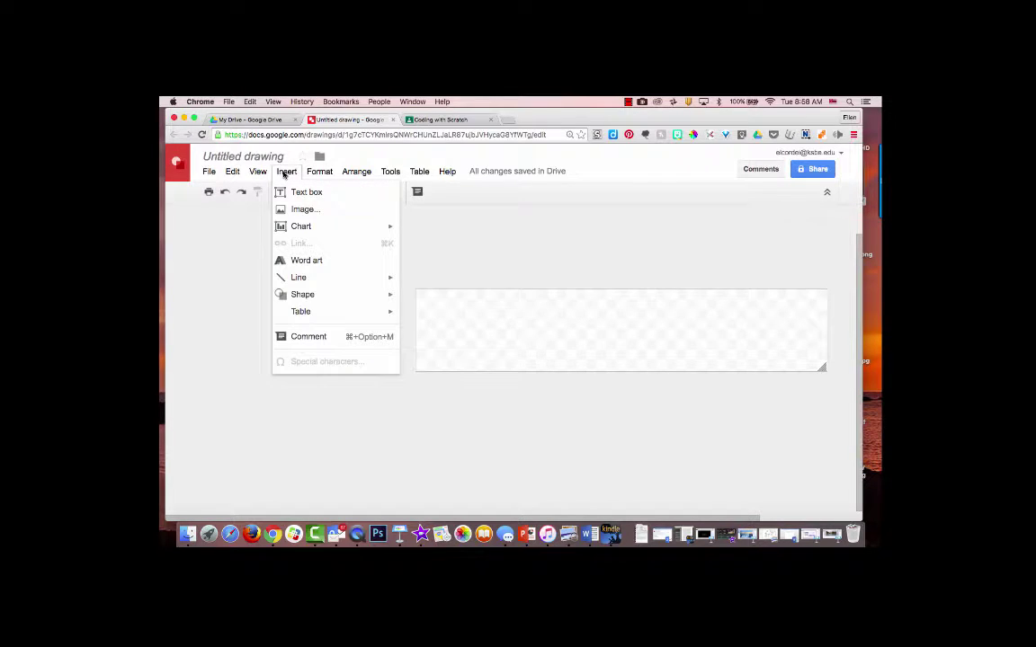
{"action": "left_click", "coordinate": [292, 209]}
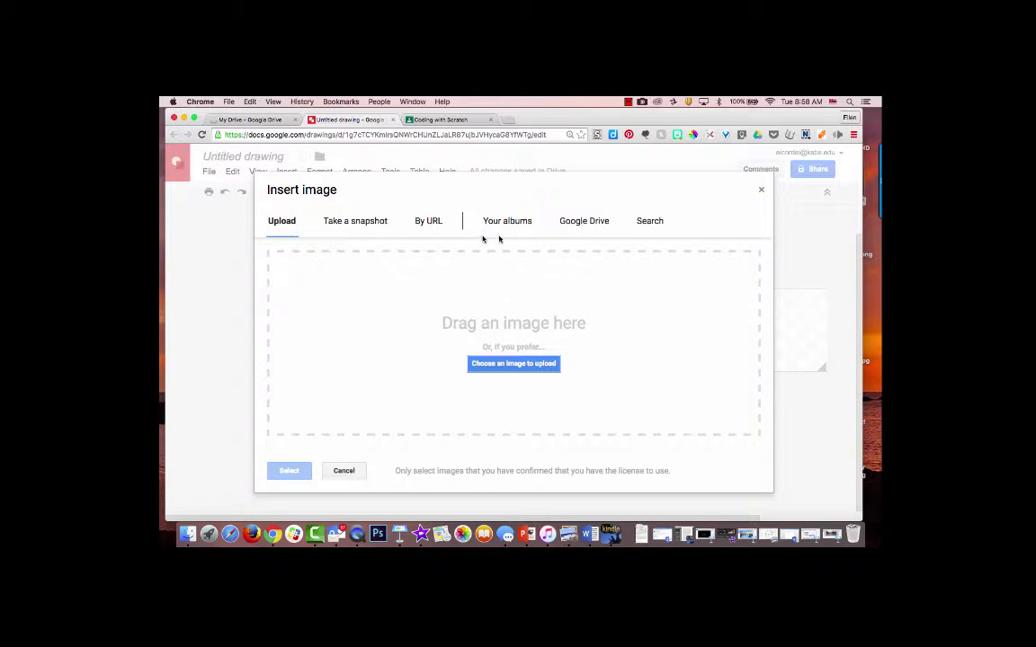
{"action": "left_click", "coordinate": [649, 221]}
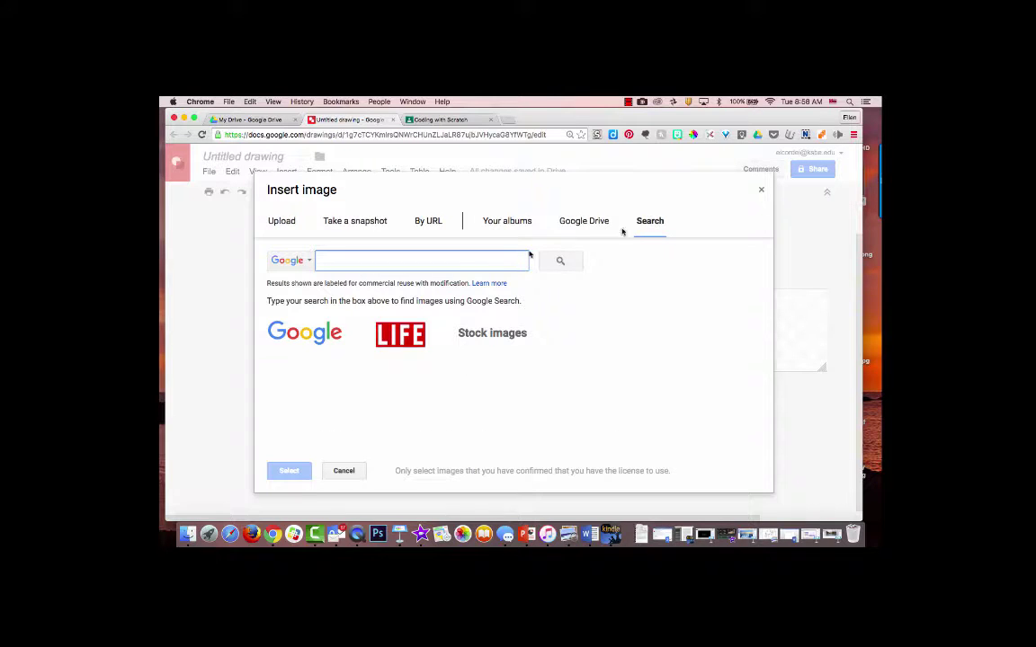
{"action": "type", "text": "sunset"}
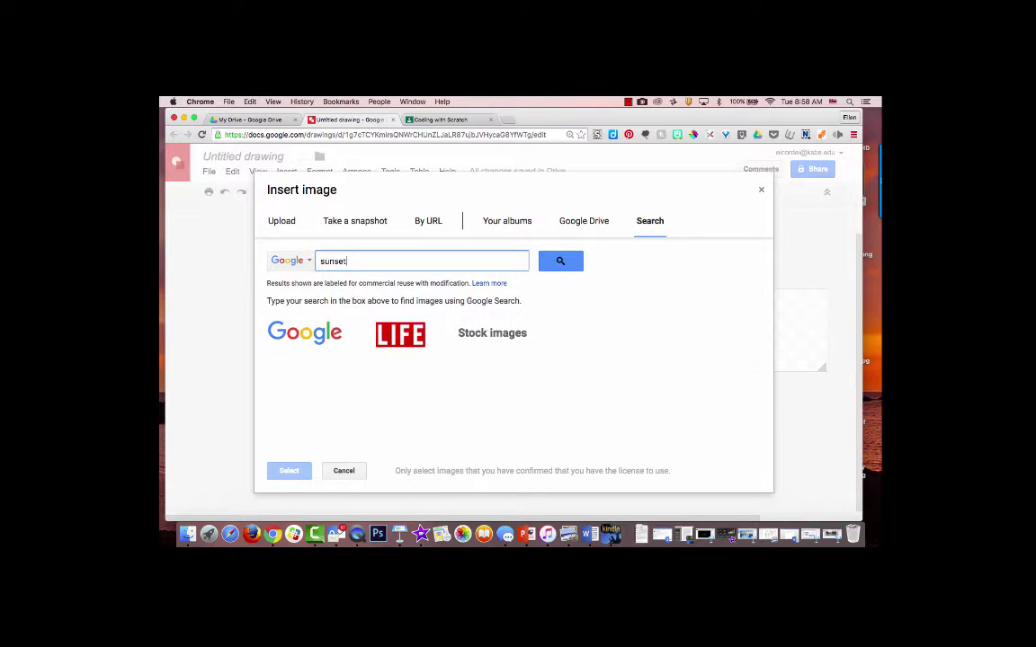
{"action": "key", "text": "Return"}
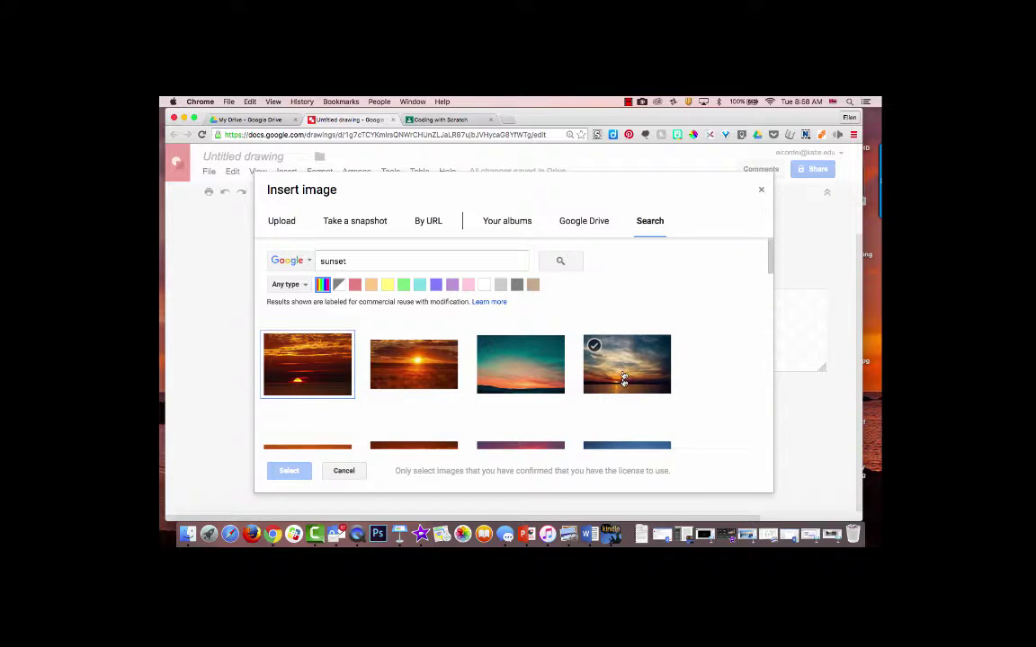
{"action": "left_click", "coordinate": [622, 370]}
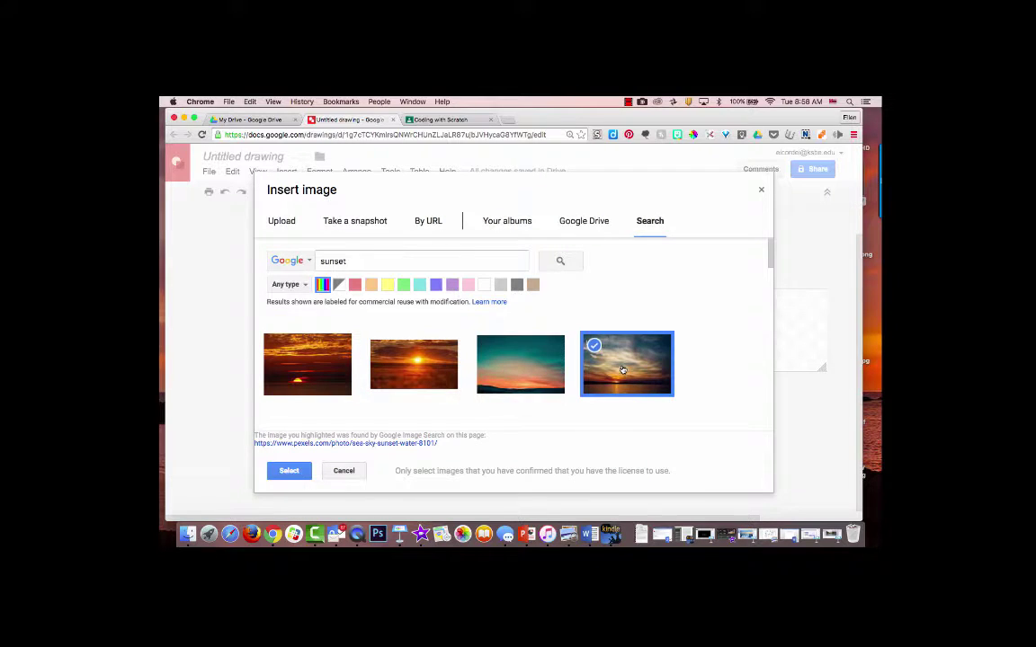
{"action": "left_click", "coordinate": [280, 473]}
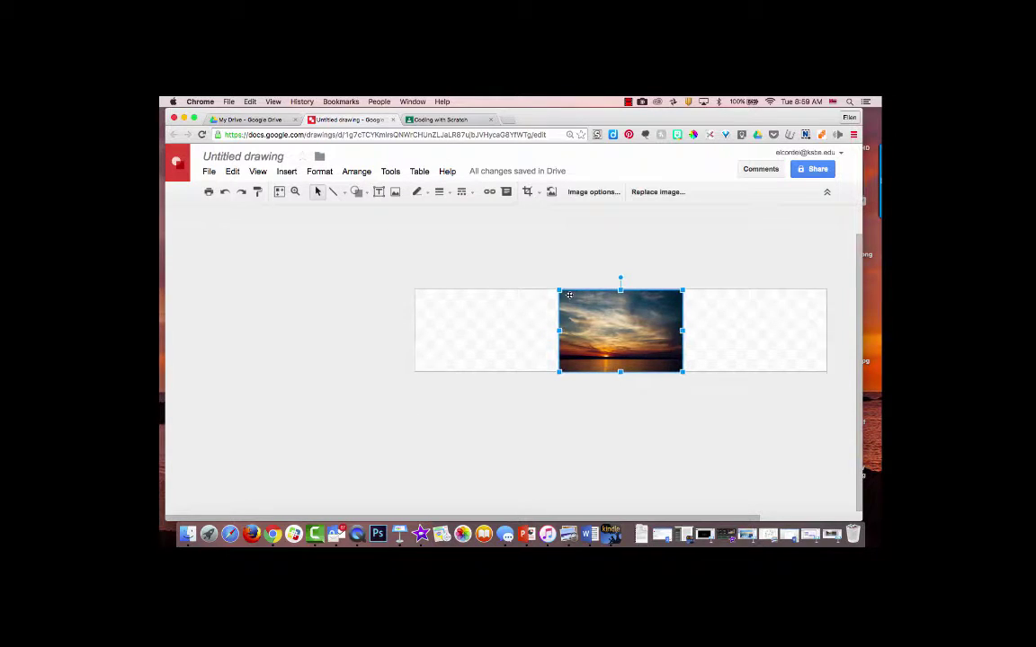
Enlarge the sunset photo by stretching it toward the upper left and lower right
{"action": "scroll", "coordinate": [460, 292], "scroll_direction": "right", "scroll_amount": 3}
{"action": "left_click_drag", "start_coordinate": [452, 289], "coordinate": [305, 261]}
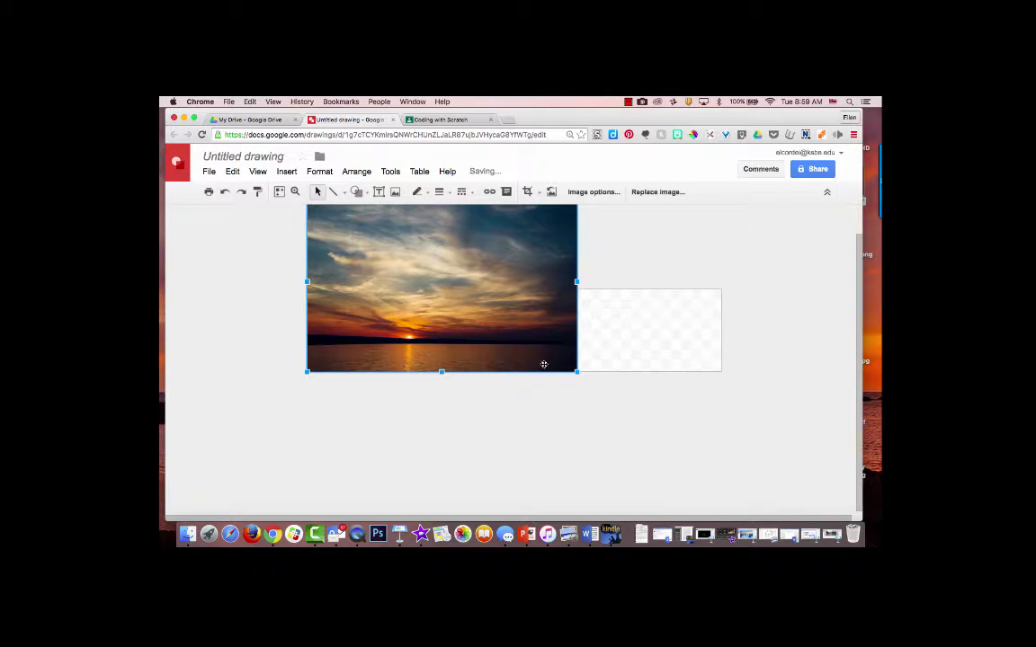
{"action": "left_click_drag", "start_coordinate": [577, 372], "coordinate": [722, 437]}
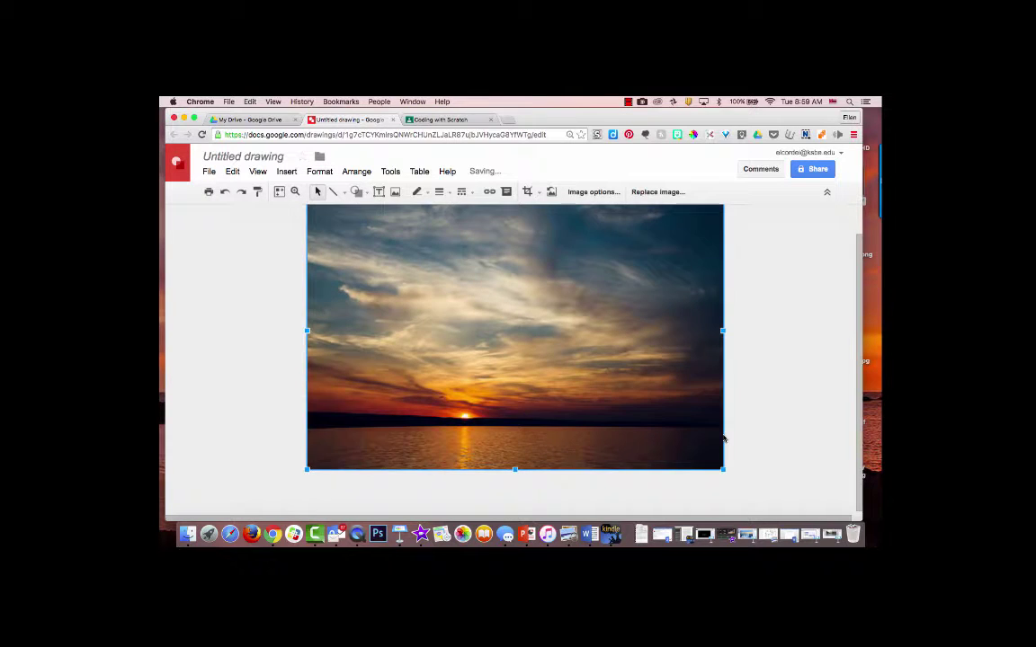
Crop the photo to a narrow horizontal strip, shifting it so the sun sits inside
{"action": "double_click", "coordinate": [484, 342]}
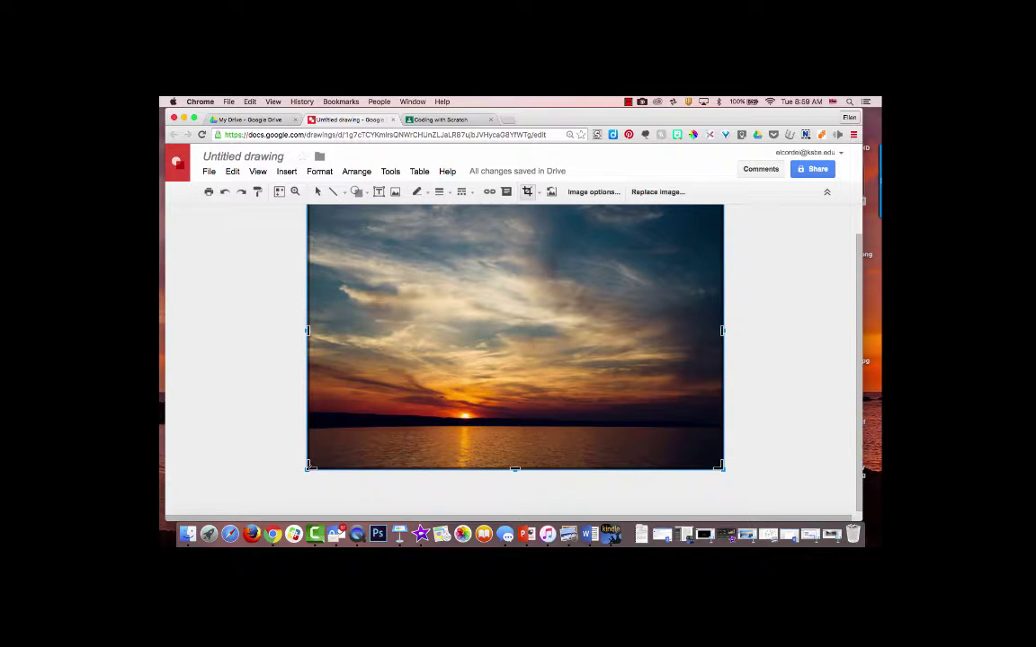
{"action": "left_click_drag", "start_coordinate": [308, 467], "coordinate": [309, 374]}
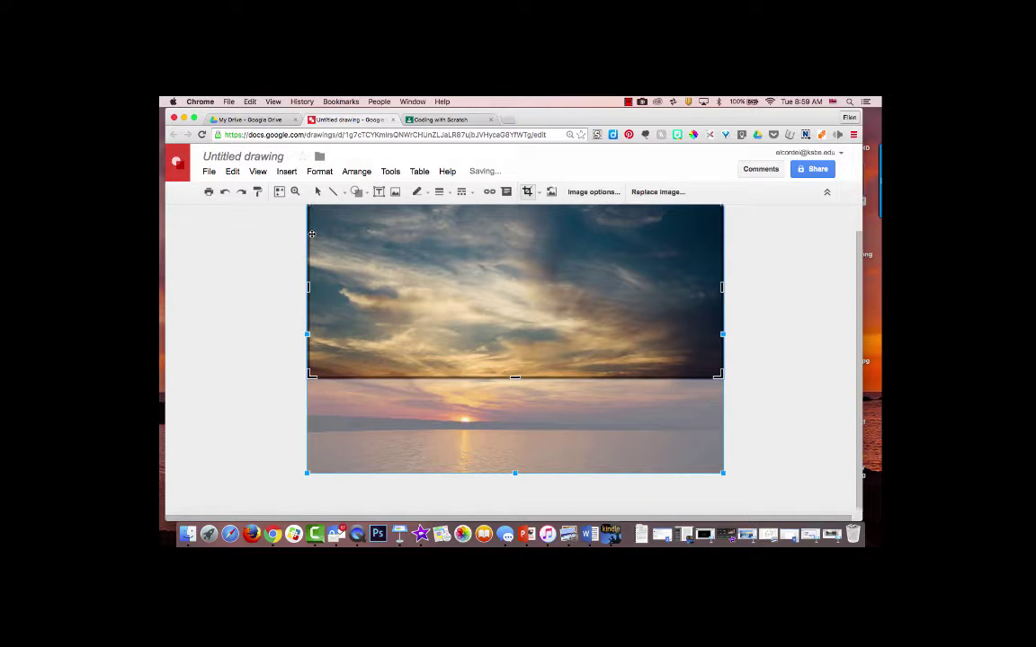
{"action": "scroll", "coordinate": [309, 233], "scroll_direction": "up", "scroll_amount": 1}
{"action": "left_click_drag", "start_coordinate": [308, 231], "coordinate": [305, 326]}
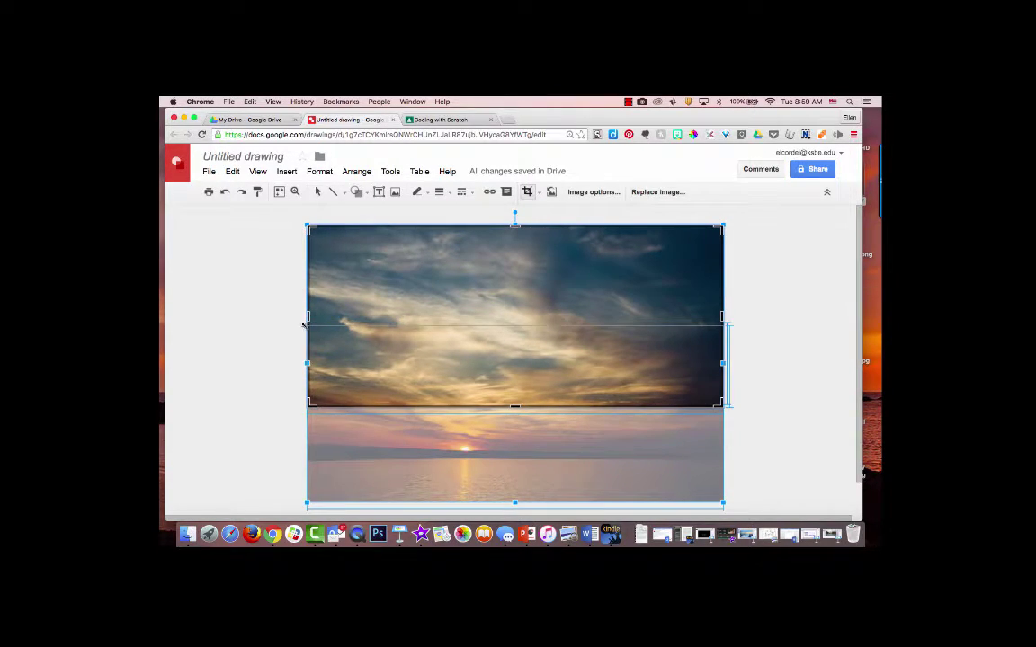
{"action": "left_click_drag", "start_coordinate": [304, 326], "coordinate": [302, 325]}
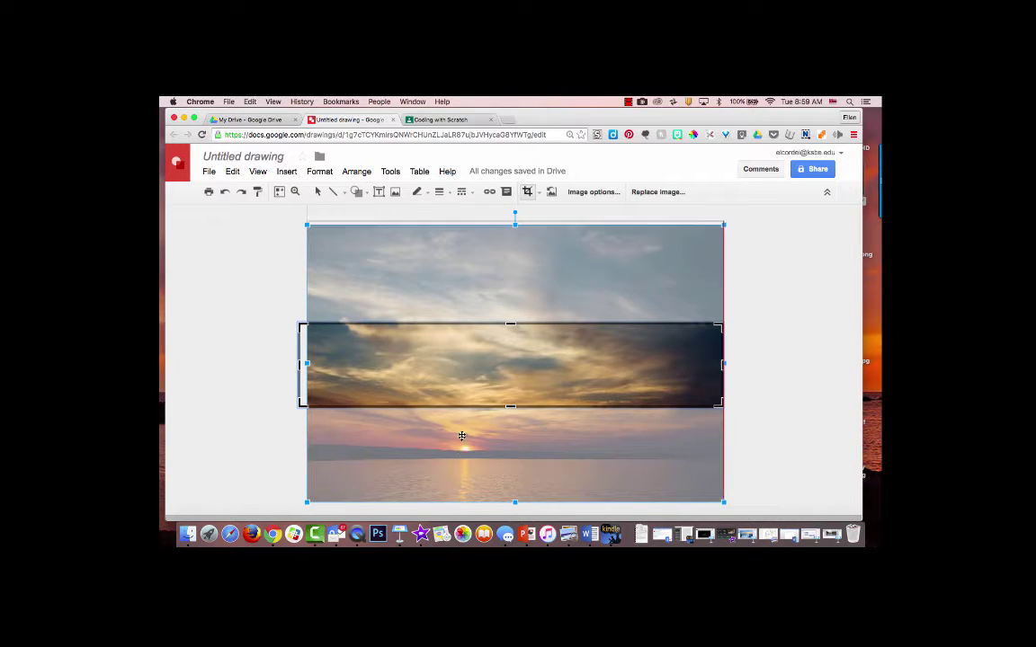
{"action": "left_click_drag", "start_coordinate": [462, 419], "coordinate": [463, 411]}
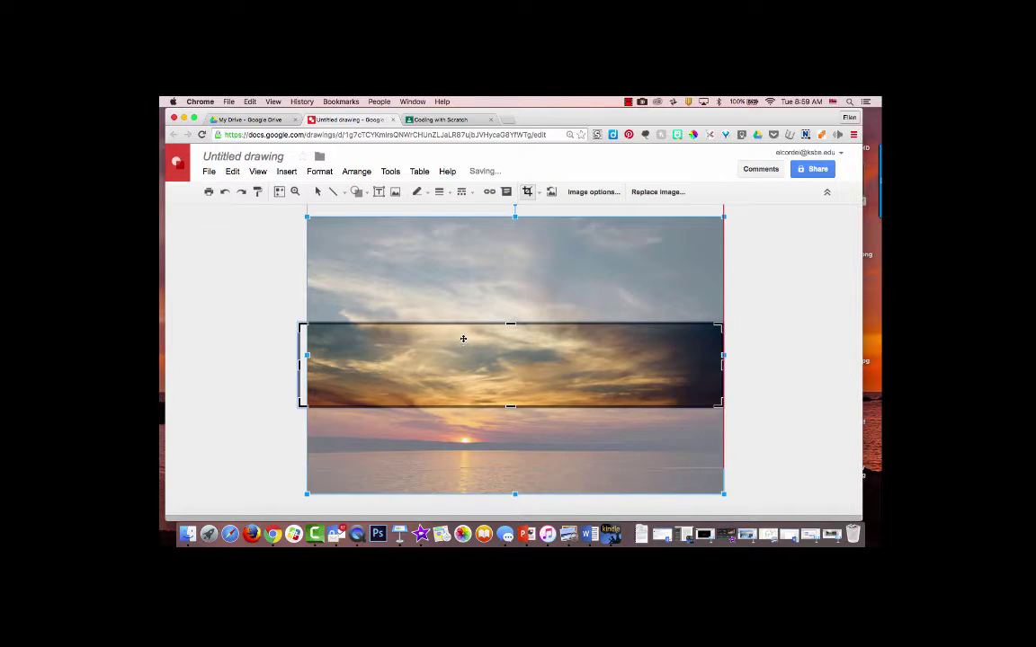
{"action": "left_click_drag", "start_coordinate": [463, 338], "coordinate": [463, 315]}
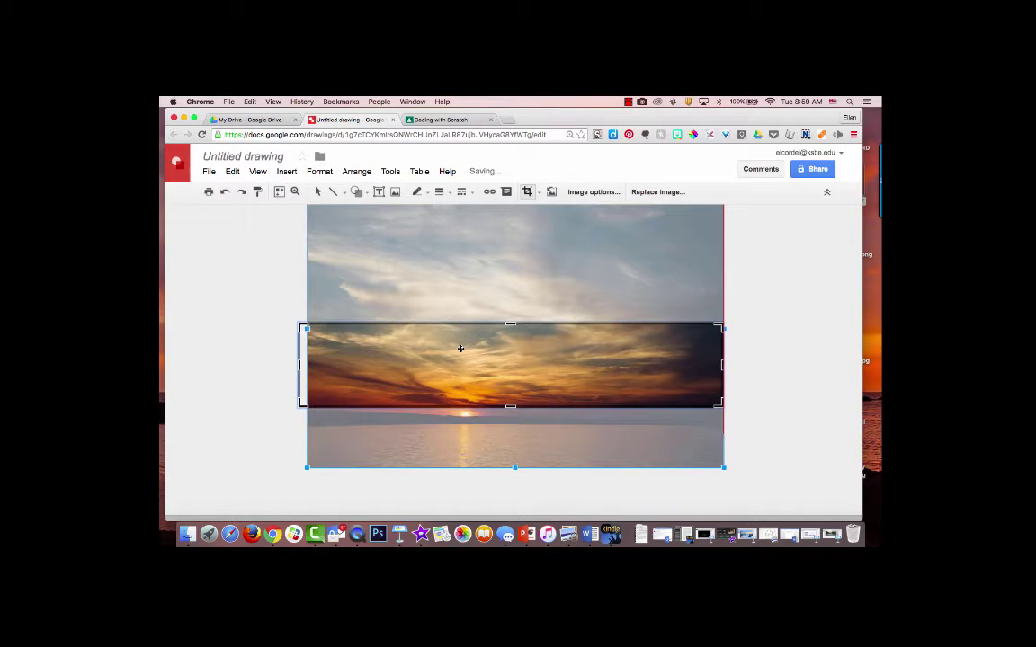
{"action": "left_click_drag", "start_coordinate": [463, 384], "coordinate": [460, 353]}
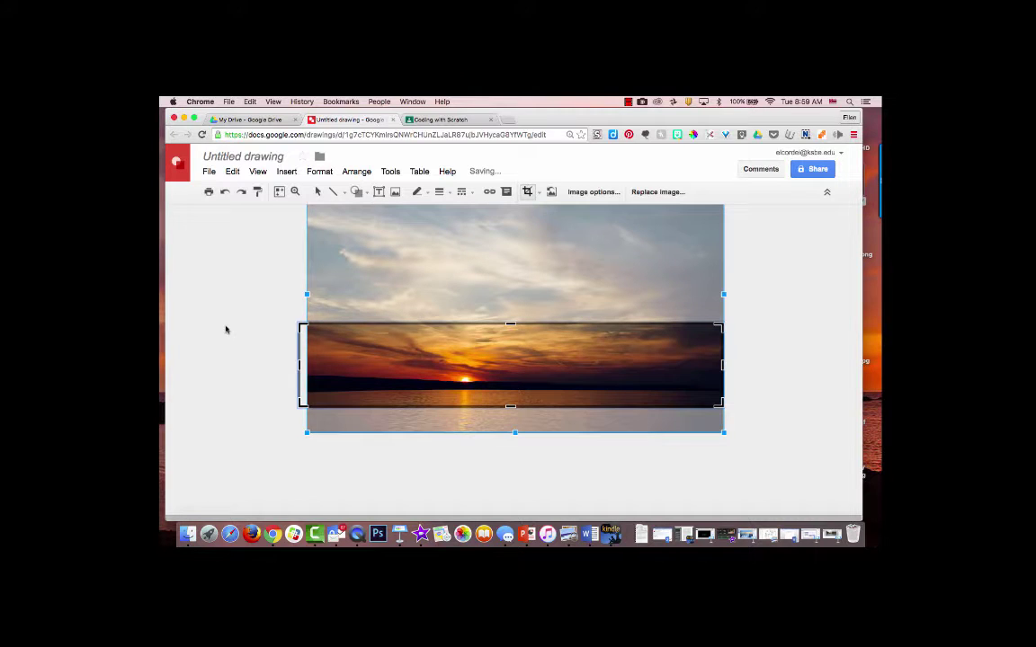
Apply the crop, move the strip, then enlarge and re-centre the photo within the crop
{"action": "key", "text": "Return"}
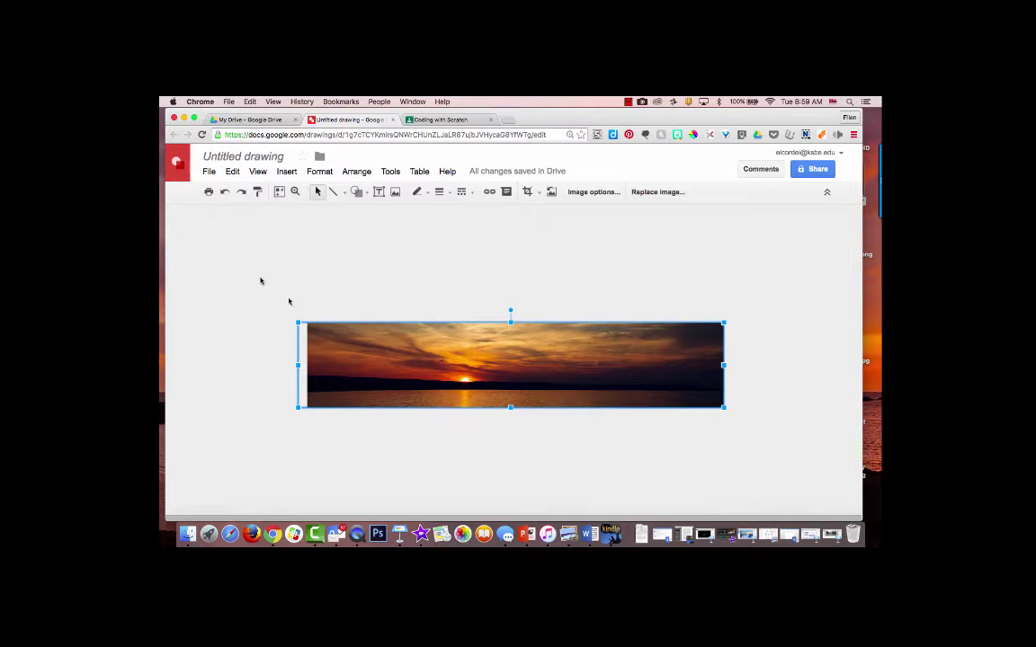
{"action": "mouse_move", "coordinate": [371, 363]}
{"action": "left_mouse_down"}
{"action": "mouse_move", "coordinate": [389, 314]}
{"action": "mouse_move", "coordinate": [403, 369]}
{"action": "left_mouse_up"}
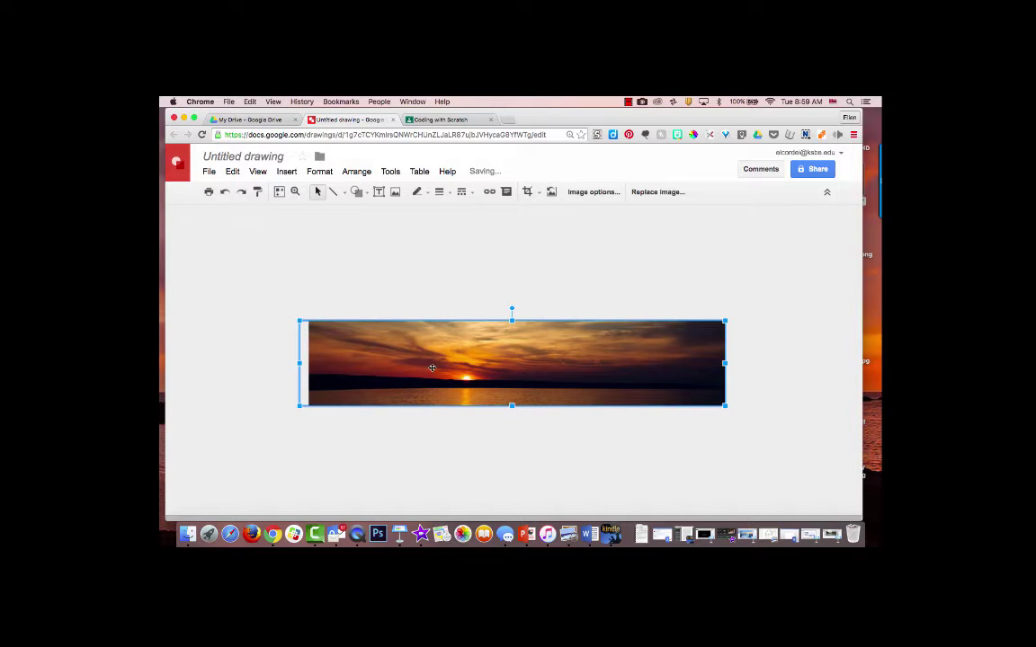
{"action": "double_click", "coordinate": [461, 369]}
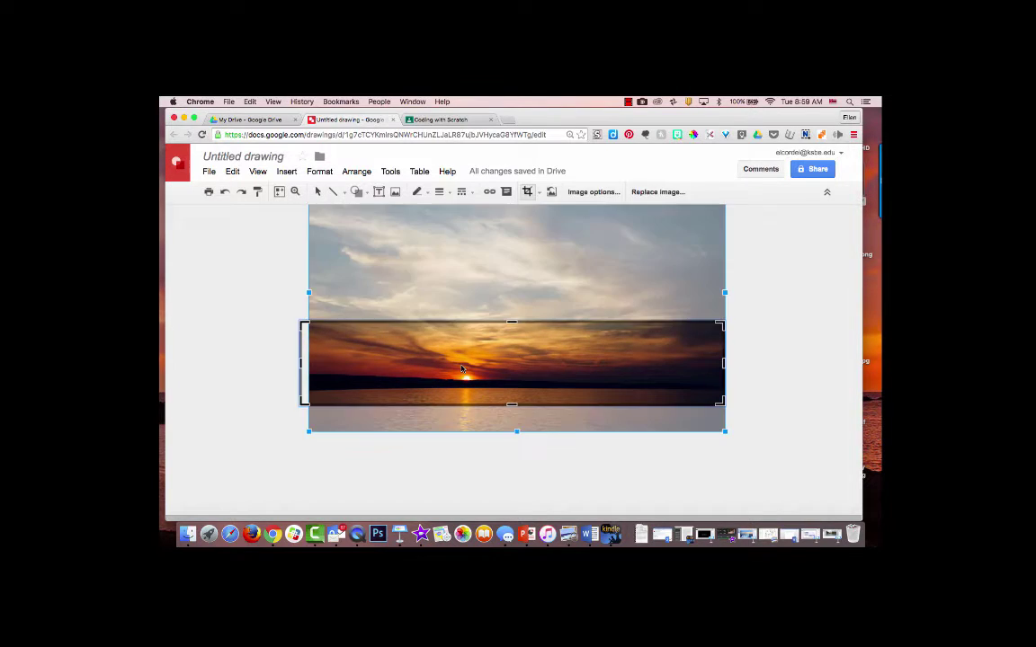
{"action": "left_click_drag", "start_coordinate": [432, 363], "coordinate": [429, 364]}
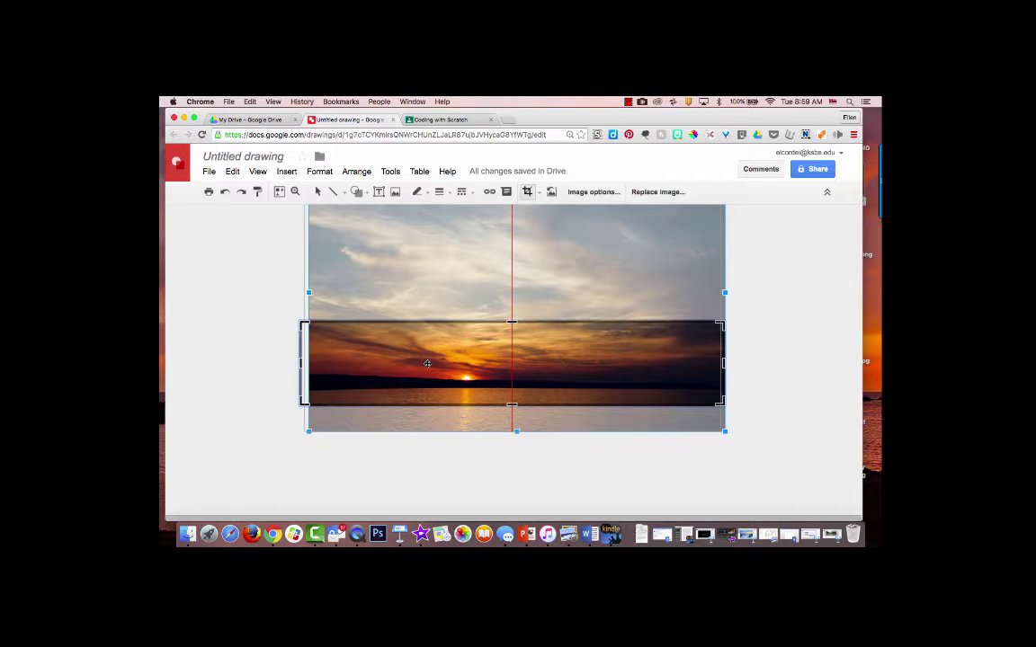
{"action": "left_click_drag", "start_coordinate": [427, 363], "coordinate": [421, 363]}
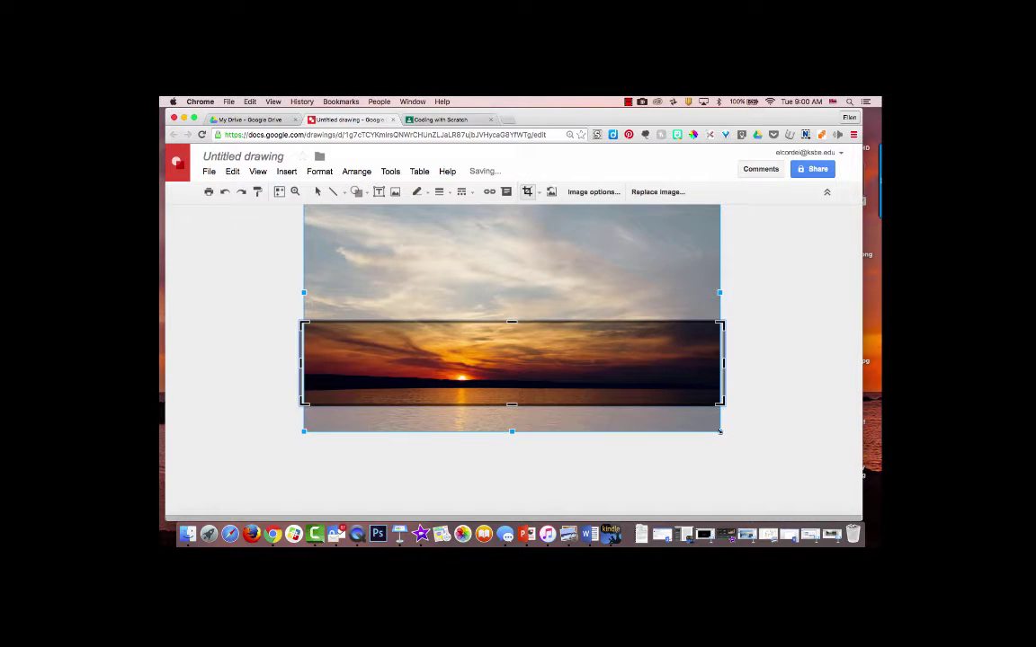
{"action": "left_click_drag", "start_coordinate": [720, 431], "coordinate": [748, 449]}
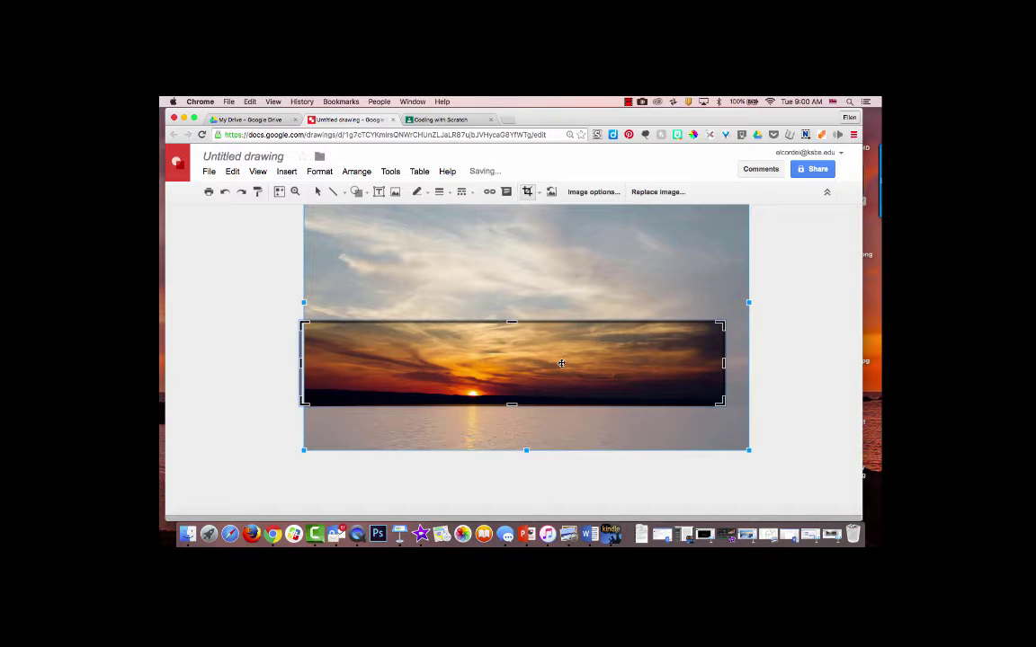
{"action": "left_click_drag", "start_coordinate": [561, 360], "coordinate": [540, 358]}
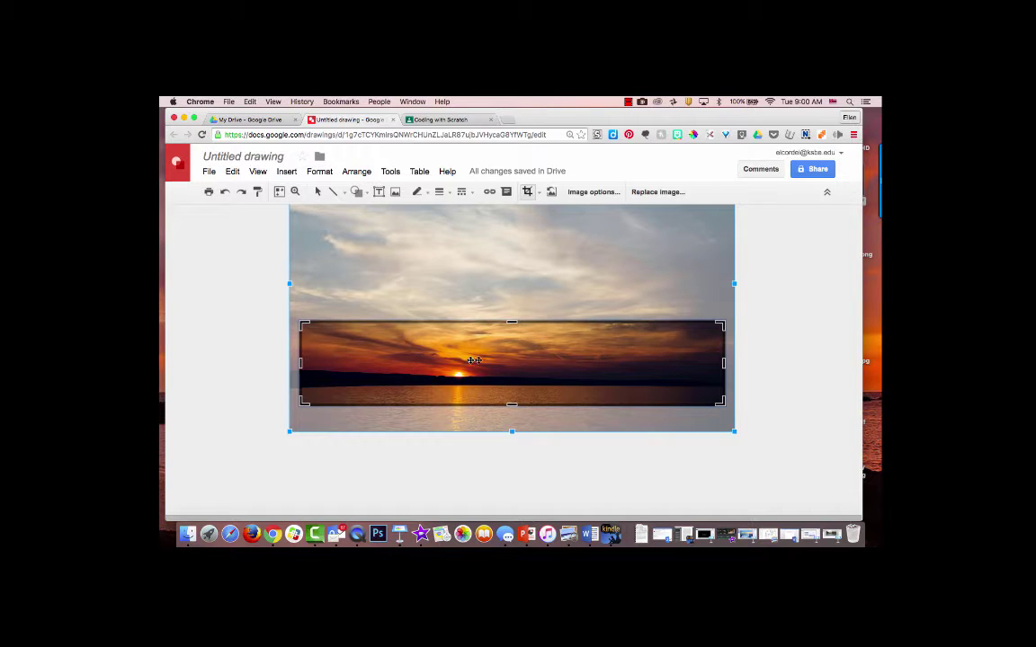
{"action": "key", "text": "Return"}
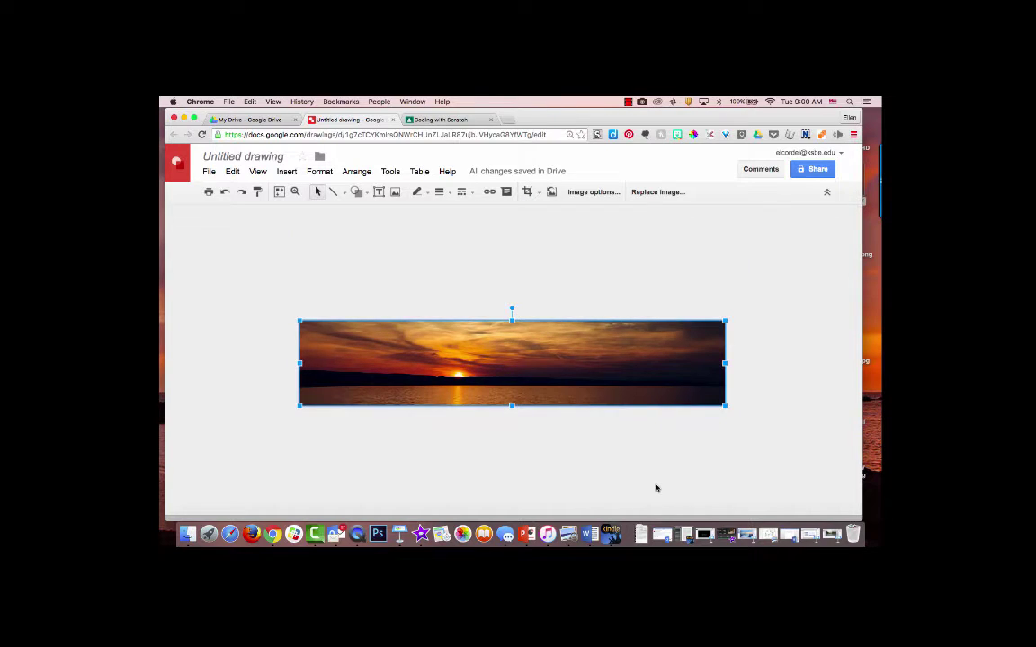
Download the banner as a JPEG image, saved as Untitled drawing (1).jpg
{"action": "left_click", "coordinate": [208, 173]}
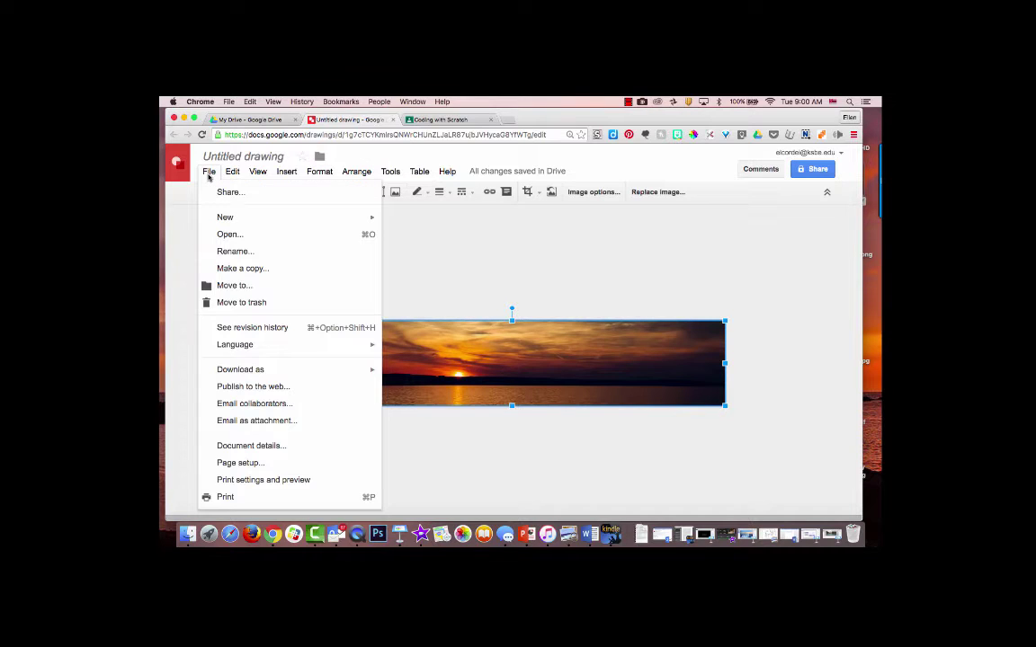
{"action": "mouse_move", "coordinate": [240, 369]}
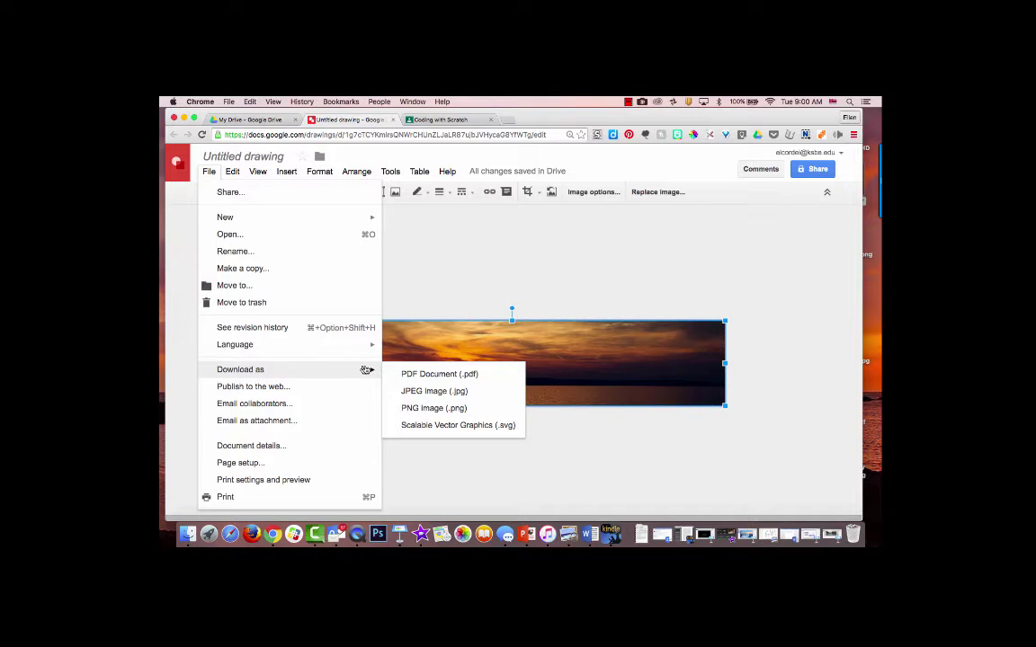
{"action": "left_click", "coordinate": [406, 391]}
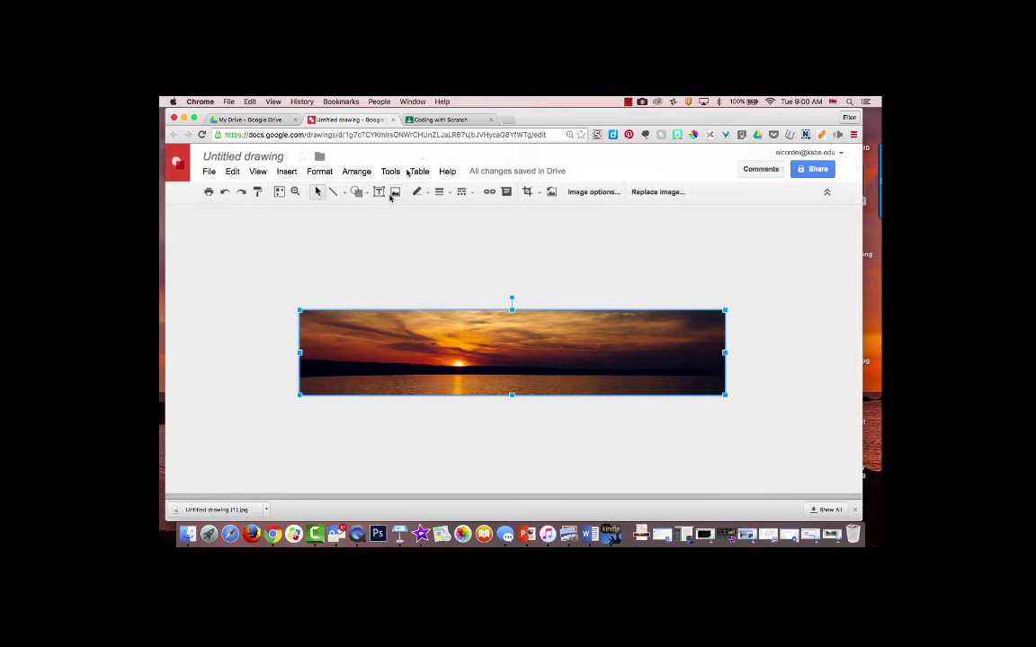
In the Coding with Scratch class, choose Untitled drawing (1).jpg from Downloads as the header photo
{"action": "left_click", "coordinate": [433, 122]}
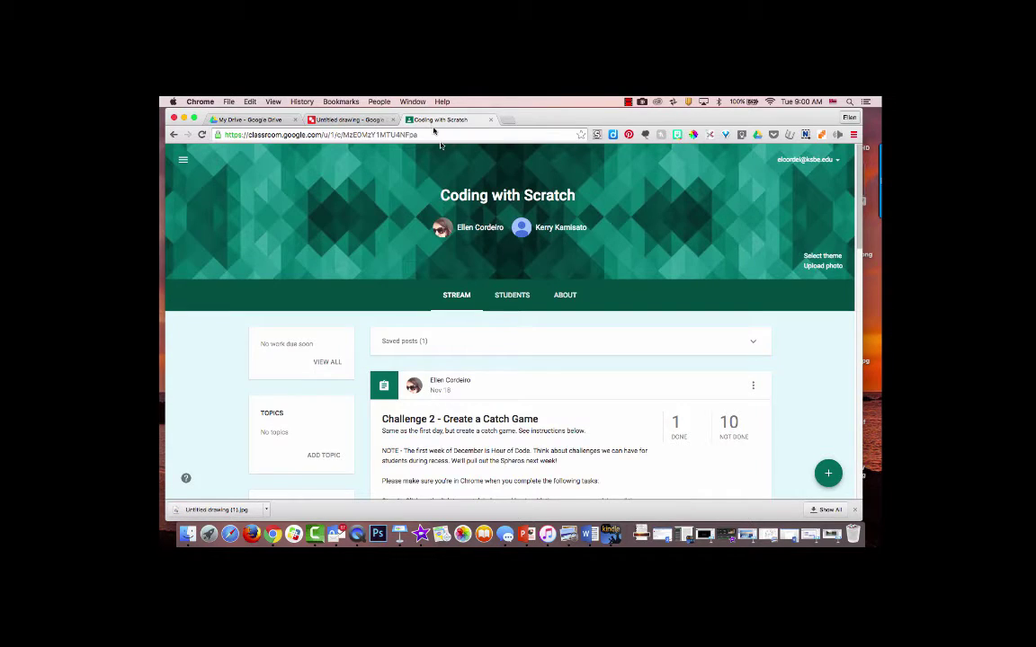
{"action": "left_click", "coordinate": [812, 267]}
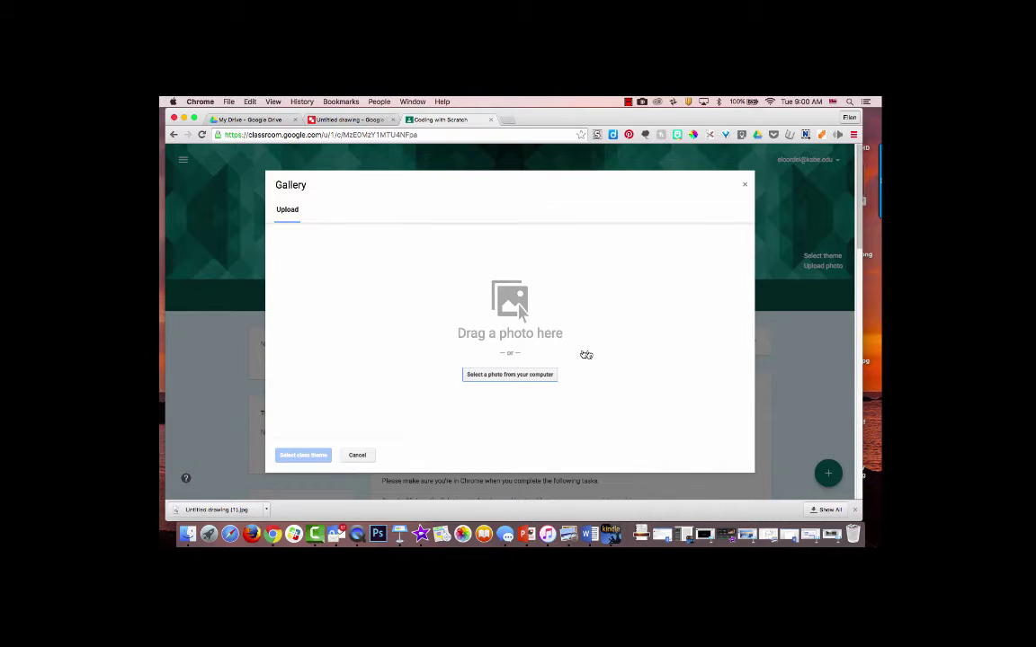
{"action": "left_click", "coordinate": [519, 378]}
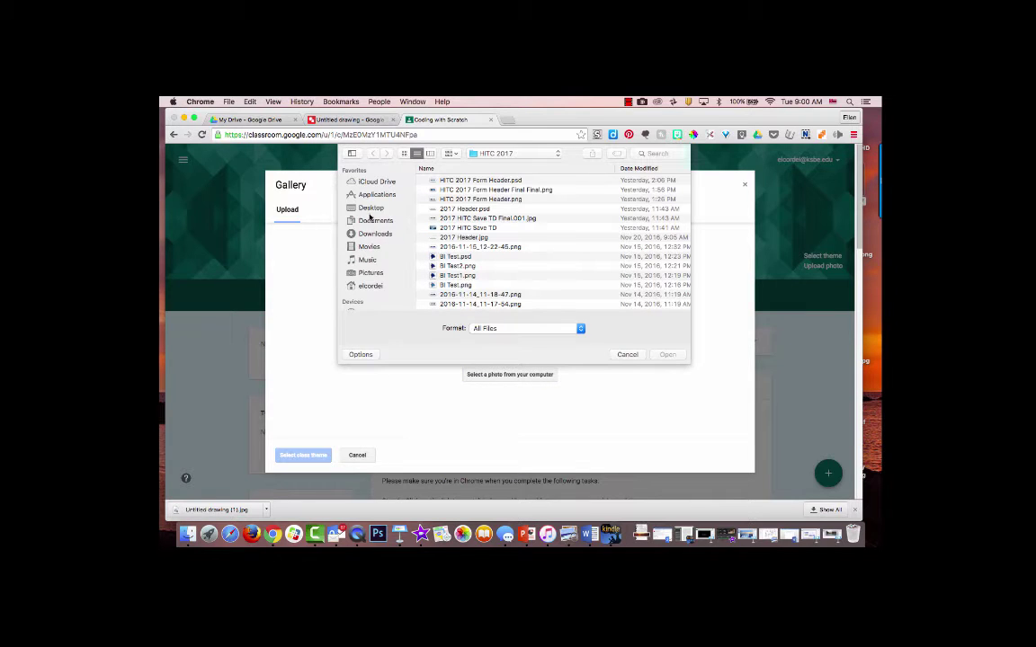
{"action": "left_click", "coordinate": [368, 234]}
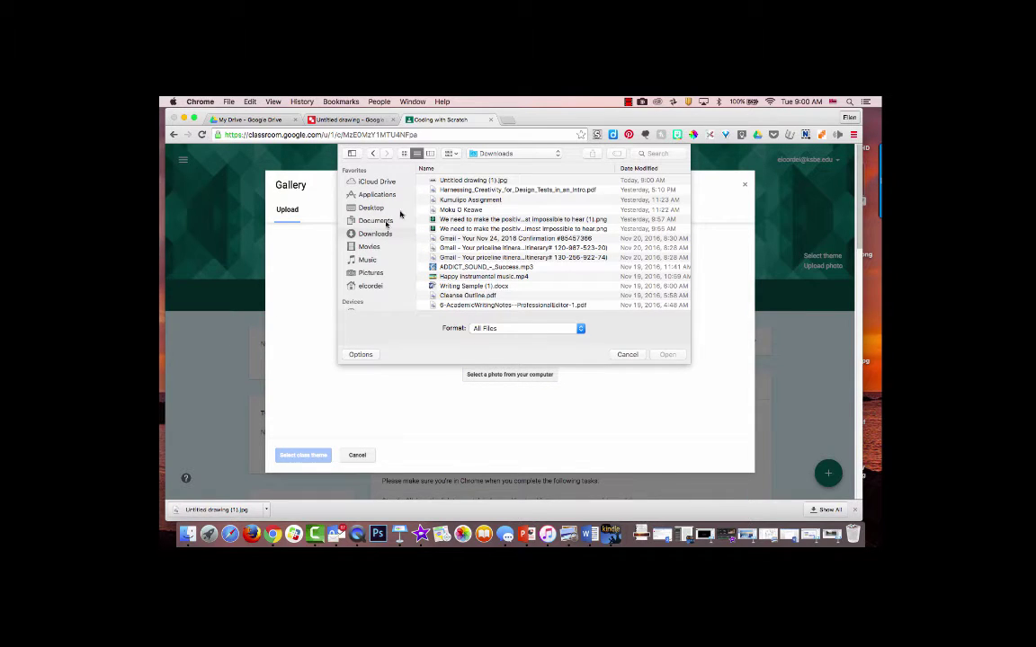
{"action": "left_click", "coordinate": [476, 181]}
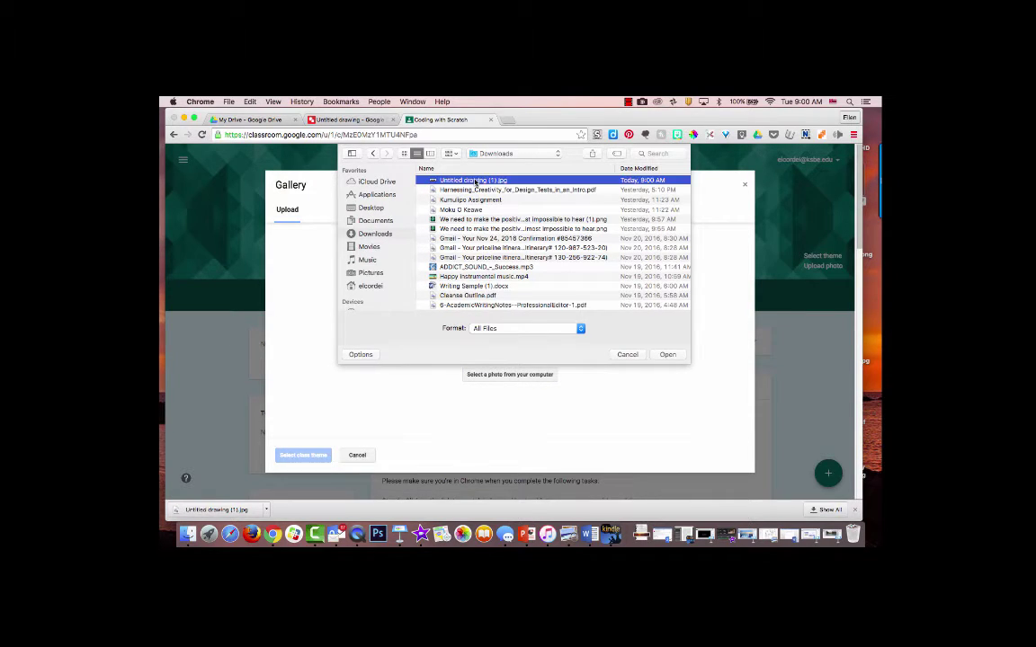
Upload the banner, adjust its visible area, and apply it as the class theme
{"action": "left_click", "coordinate": [666, 354]}
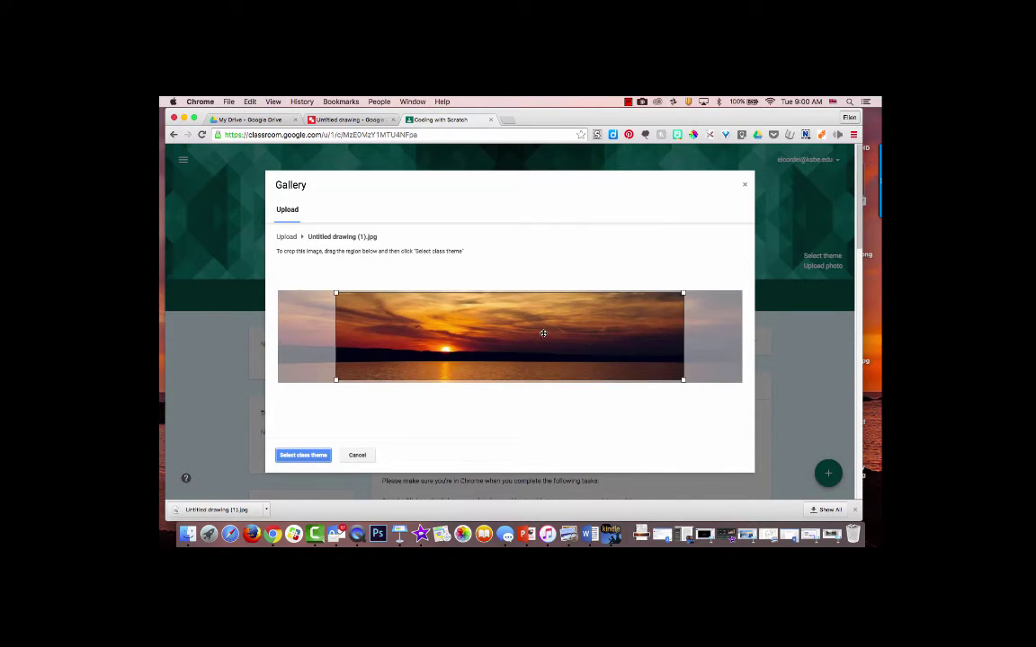
{"action": "mouse_move", "coordinate": [543, 335]}
{"action": "left_mouse_down"}
{"action": "mouse_move", "coordinate": [521, 333]}
{"action": "mouse_move", "coordinate": [574, 332]}
{"action": "left_mouse_up"}
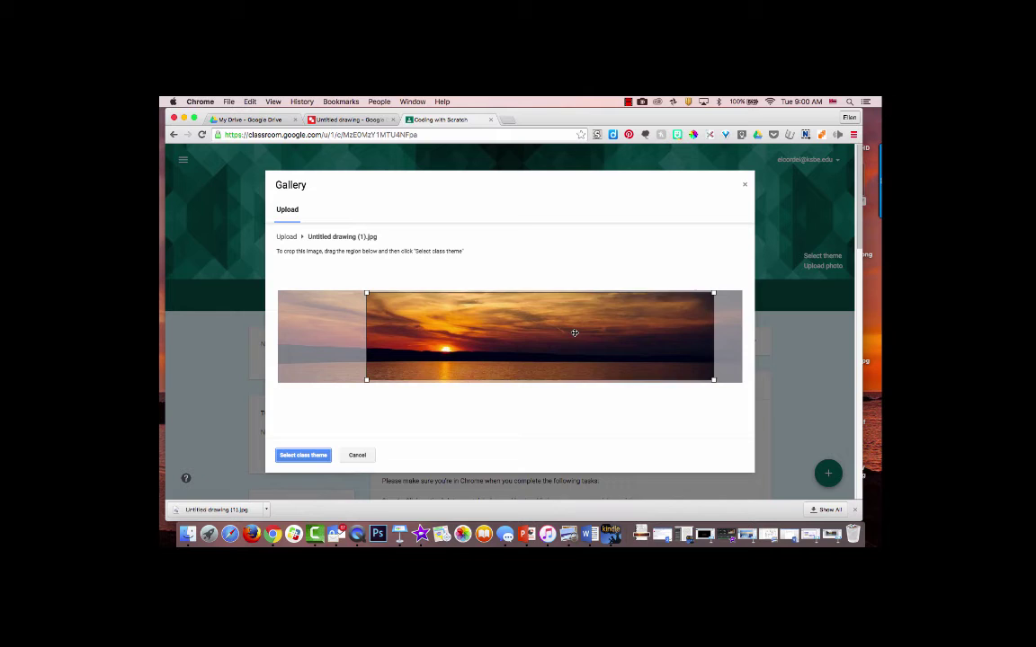
{"action": "left_click", "coordinate": [298, 456]}
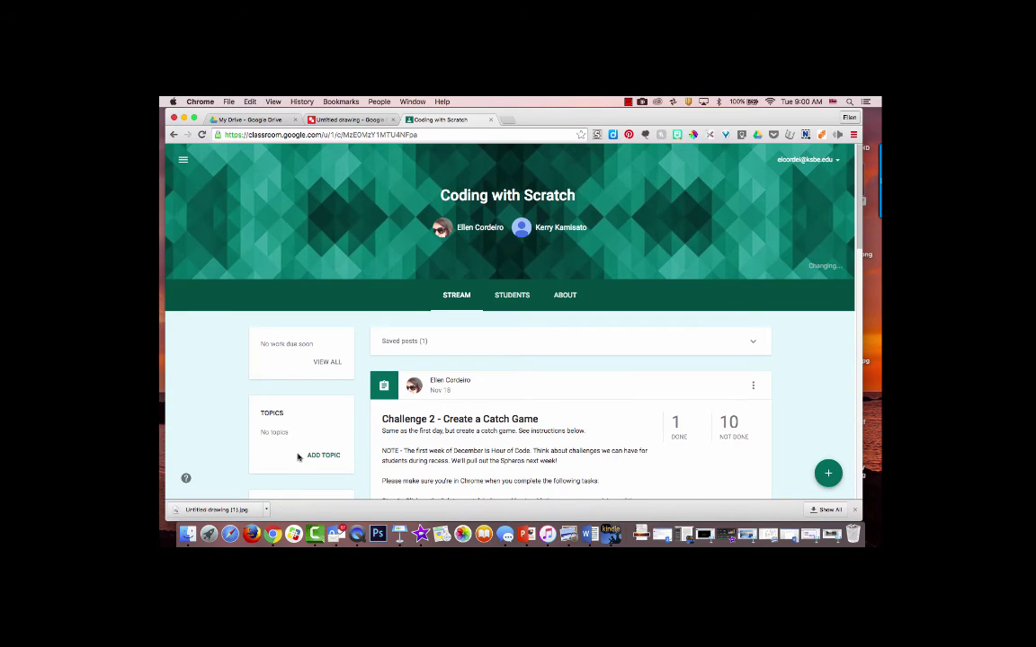